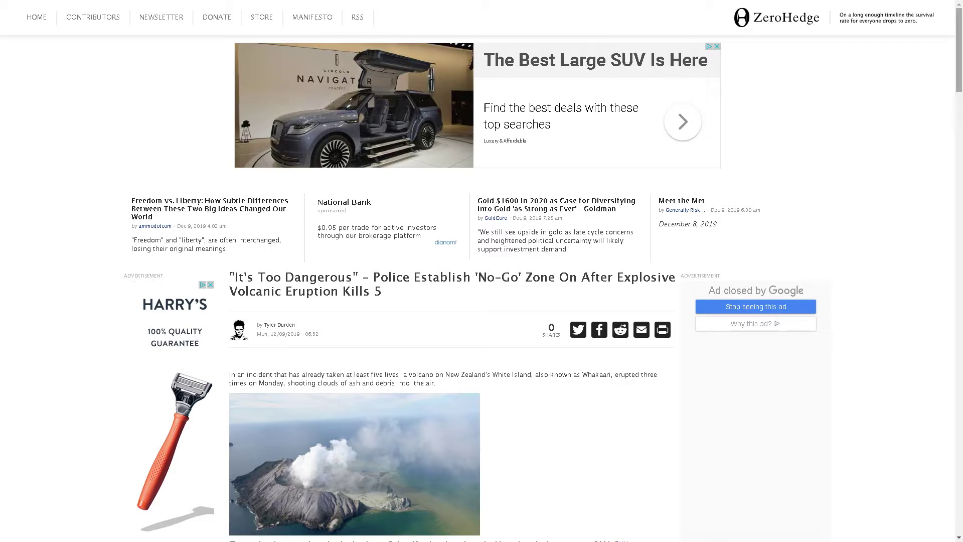
{"action": "scroll", "coordinate": [481, 301], "scroll_direction": "down", "scroll_amount": 5}
{"action": "scroll", "coordinate": [482, 301], "scroll_direction": "down", "scroll_amount": 2}
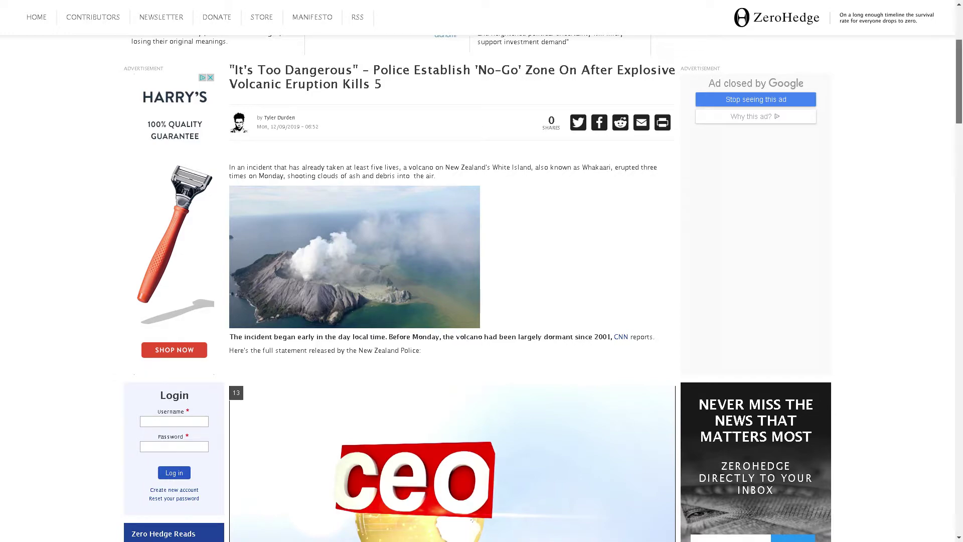
{"action": "scroll", "coordinate": [481, 300], "scroll_direction": "down", "scroll_amount": 5}
{"action": "scroll", "coordinate": [481, 300], "scroll_direction": "down", "scroll_amount": 5}
{"action": "scroll", "coordinate": [481, 301], "scroll_direction": "down", "scroll_amount": 3}
{"action": "scroll", "coordinate": [481, 301], "scroll_direction": "down", "scroll_amount": 3}
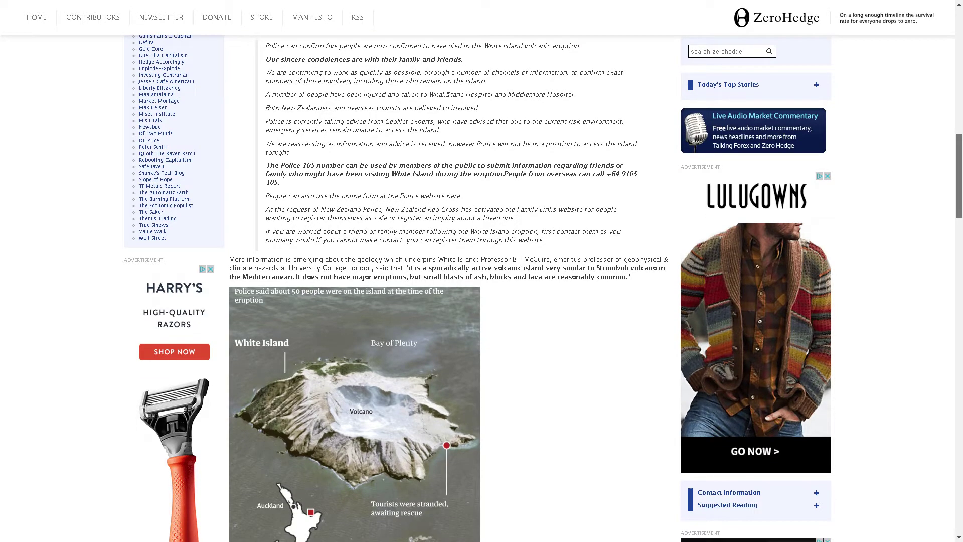
{"action": "scroll", "coordinate": [482, 300], "scroll_direction": "down", "scroll_amount": 3}
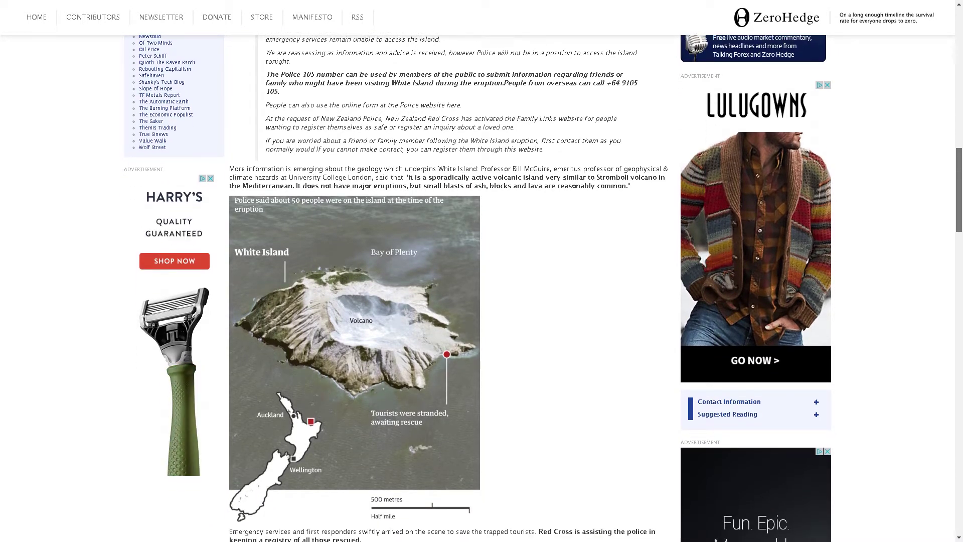
{"action": "scroll", "coordinate": [482, 301], "scroll_direction": "down", "scroll_amount": 1}
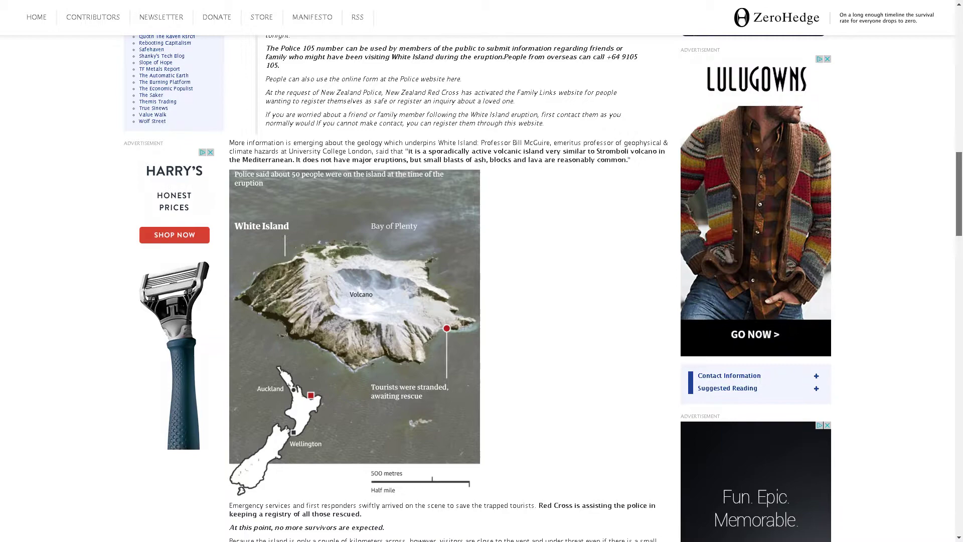
{"action": "scroll", "coordinate": [482, 302], "scroll_direction": "down", "scroll_amount": 4}
{"action": "scroll", "coordinate": [481, 302], "scroll_direction": "down", "scroll_amount": 3}
{"action": "scroll", "coordinate": [482, 301], "scroll_direction": "down", "scroll_amount": 3}
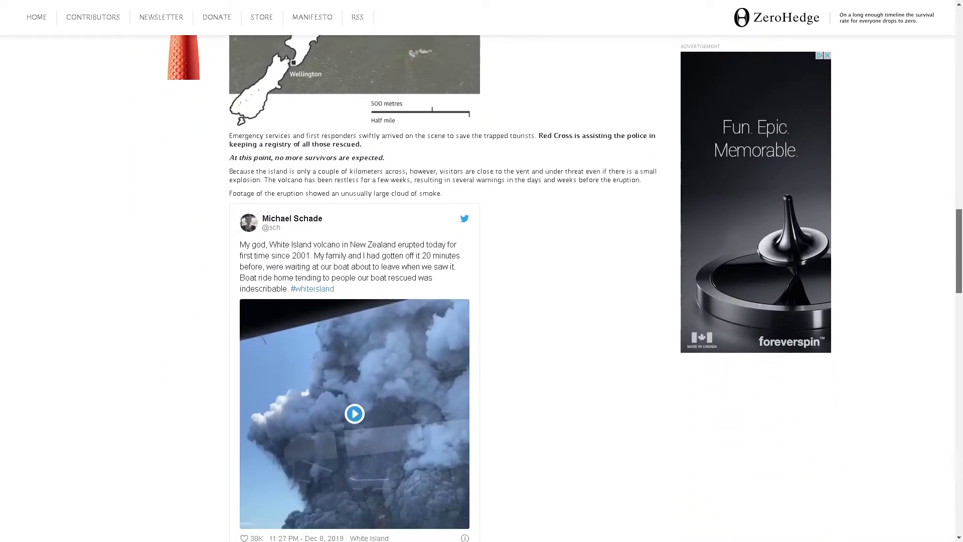
{"action": "scroll", "coordinate": [481, 301], "scroll_direction": "down", "scroll_amount": 3}
{"action": "scroll", "coordinate": [482, 301], "scroll_direction": "down", "scroll_amount": 1}
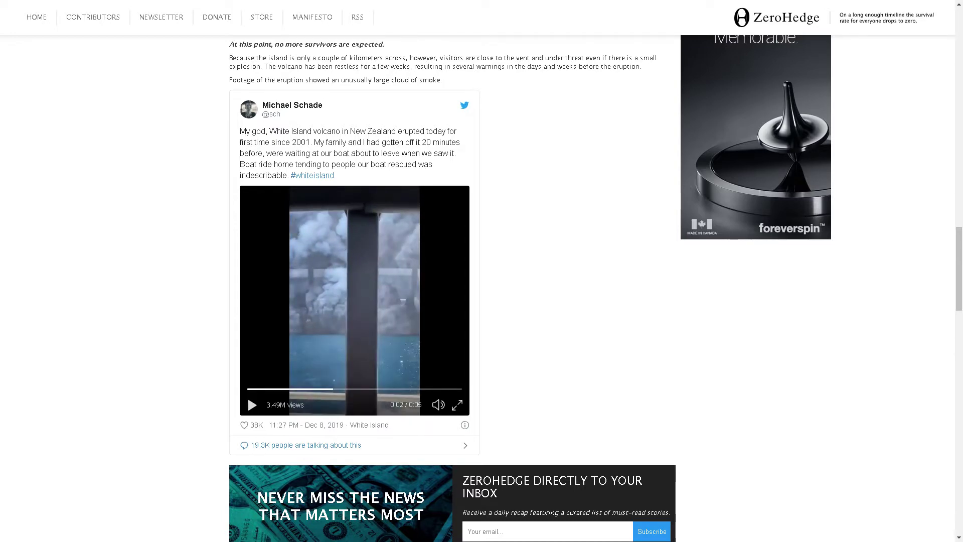
{"action": "scroll", "coordinate": [481, 301], "scroll_direction": "down", "scroll_amount": 4}
{"action": "scroll", "coordinate": [482, 301], "scroll_direction": "down", "scroll_amount": 4}
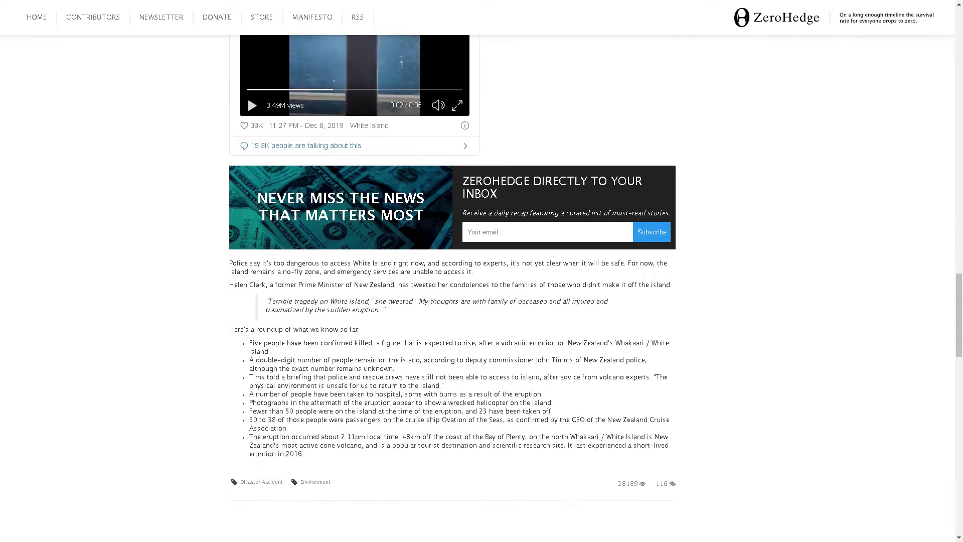
{"action": "scroll", "coordinate": [482, 301], "scroll_direction": "down", "scroll_amount": 2}
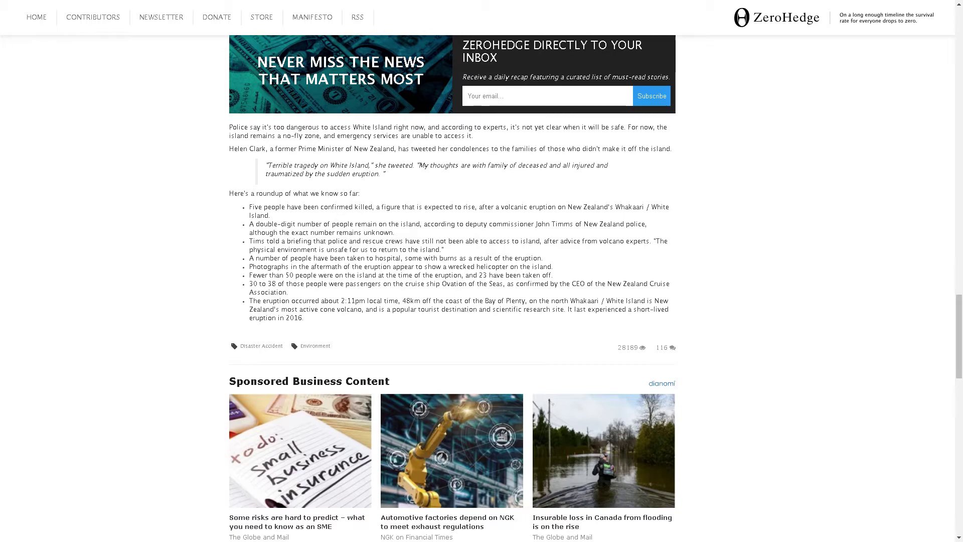
{"action": "scroll", "coordinate": [481, 301], "scroll_direction": "down", "scroll_amount": 3}
{"action": "scroll", "coordinate": [482, 301], "scroll_direction": "down", "scroll_amount": 3}
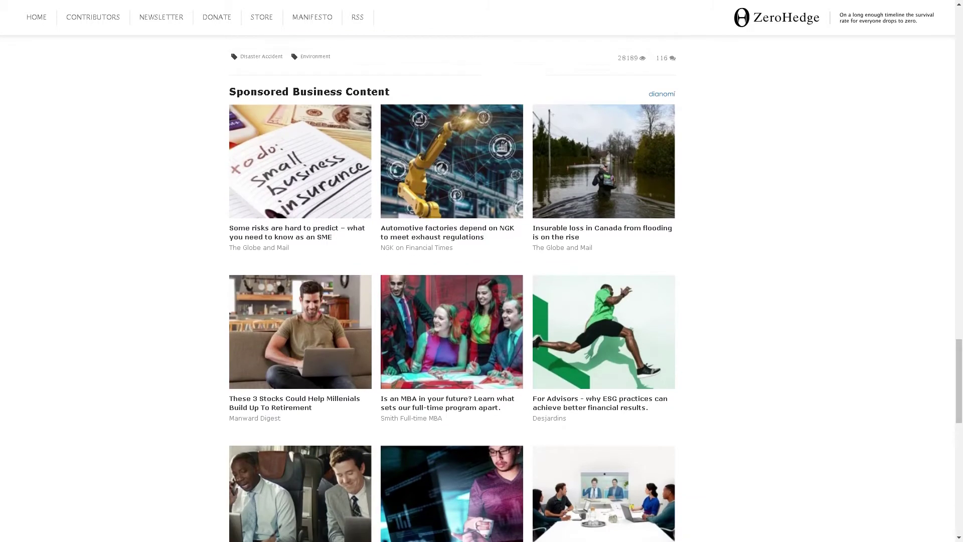
{"action": "scroll", "coordinate": [481, 301], "scroll_direction": "up", "scroll_amount": 3}
{"action": "scroll", "coordinate": [482, 302], "scroll_direction": "up", "scroll_amount": 3}
{"action": "scroll", "coordinate": [482, 301], "scroll_direction": "up", "scroll_amount": 3}
{"action": "scroll", "coordinate": [481, 301], "scroll_direction": "up", "scroll_amount": 3}
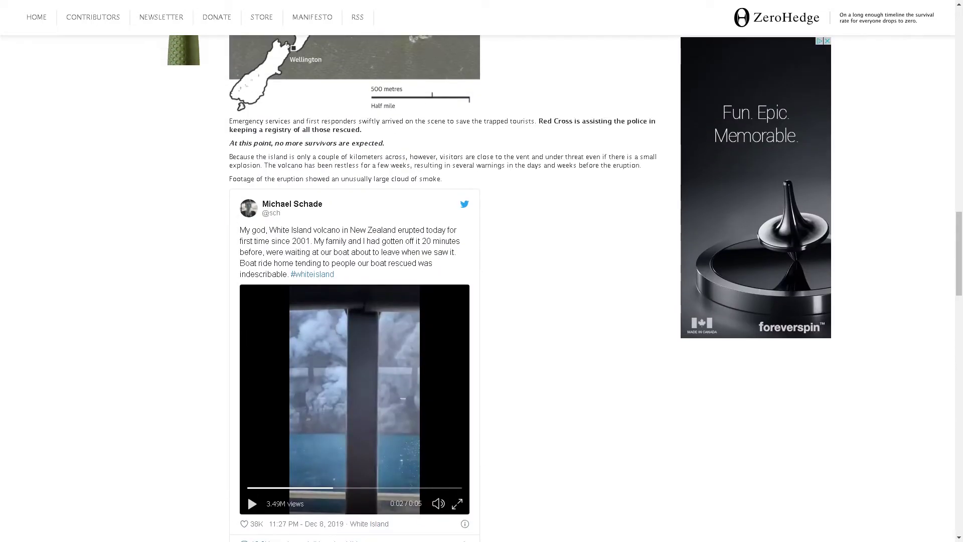
{"action": "scroll", "coordinate": [482, 302], "scroll_direction": "up", "scroll_amount": 3}
{"action": "scroll", "coordinate": [482, 300], "scroll_direction": "up", "scroll_amount": 4}
{"action": "scroll", "coordinate": [482, 301], "scroll_direction": "up", "scroll_amount": 4}
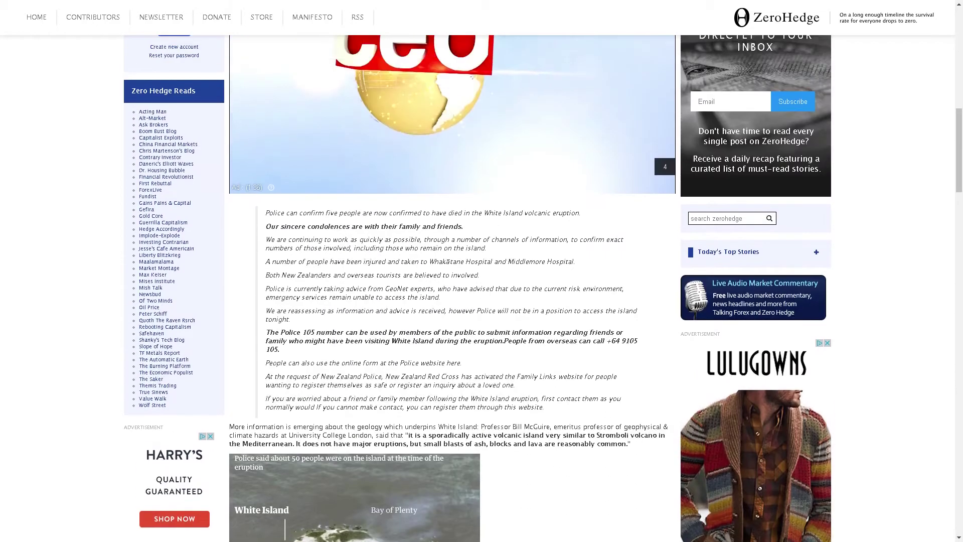
{"action": "scroll", "coordinate": [481, 301], "scroll_direction": "up", "scroll_amount": 2}
{"action": "scroll", "coordinate": [482, 301], "scroll_direction": "up", "scroll_amount": 3}
{"action": "scroll", "coordinate": [482, 301], "scroll_direction": "up", "scroll_amount": 2}
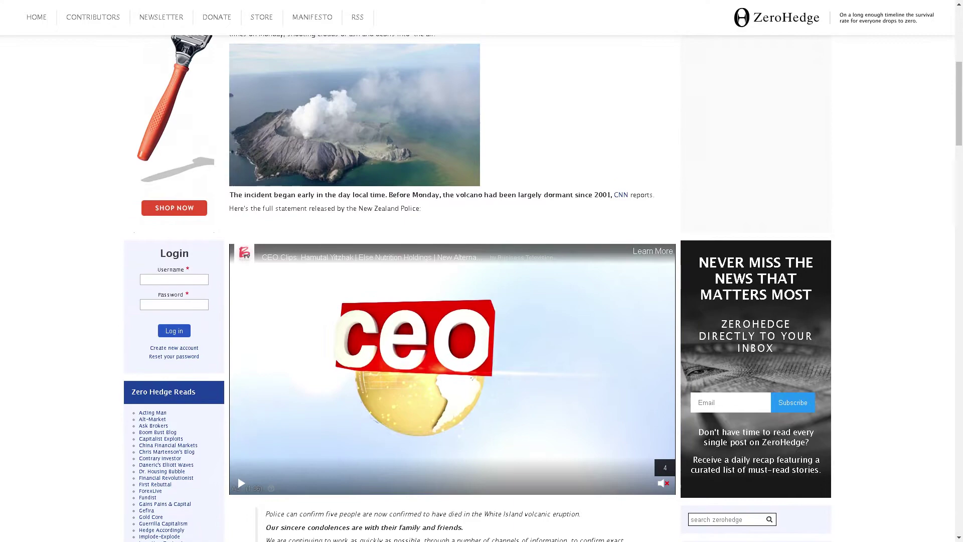
{"action": "scroll", "coordinate": [482, 302], "scroll_direction": "up", "scroll_amount": 3}
{"action": "scroll", "coordinate": [482, 301], "scroll_direction": "down", "scroll_amount": 2}
{"action": "scroll", "coordinate": [481, 301], "scroll_direction": "down", "scroll_amount": 2}
{"action": "scroll", "coordinate": [482, 302], "scroll_direction": "down", "scroll_amount": 1}
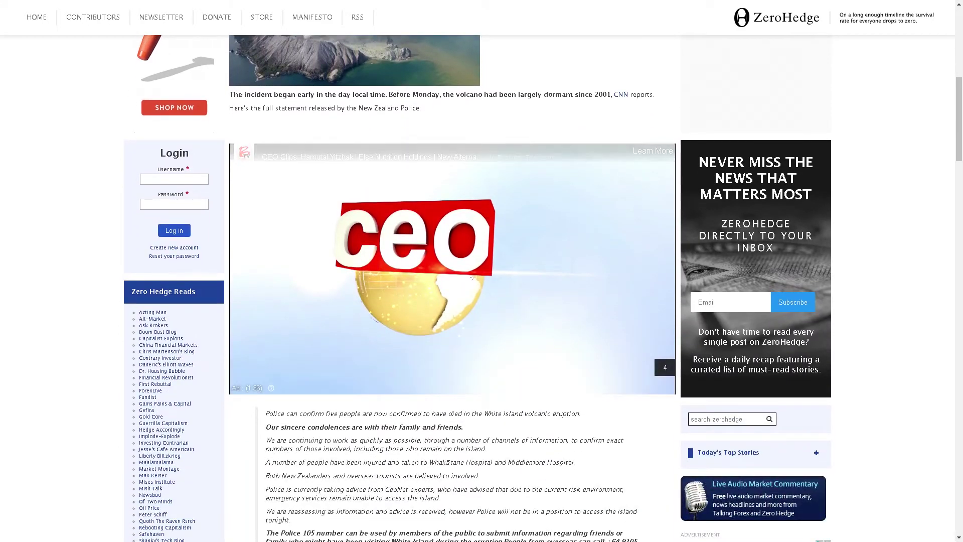